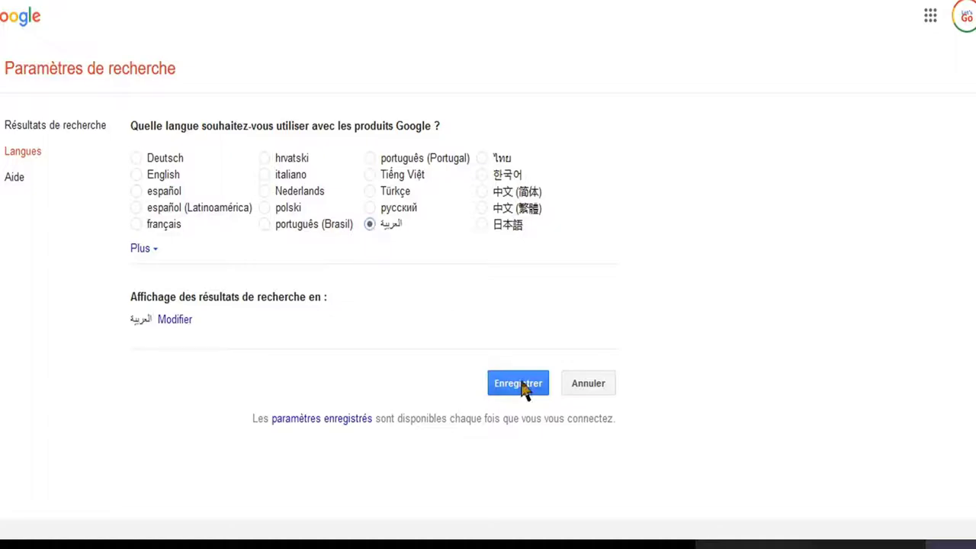
- Save Arabic (العربية) as the language for Google products in the search settings
{"action": "left_click", "coordinate": [521, 385]}
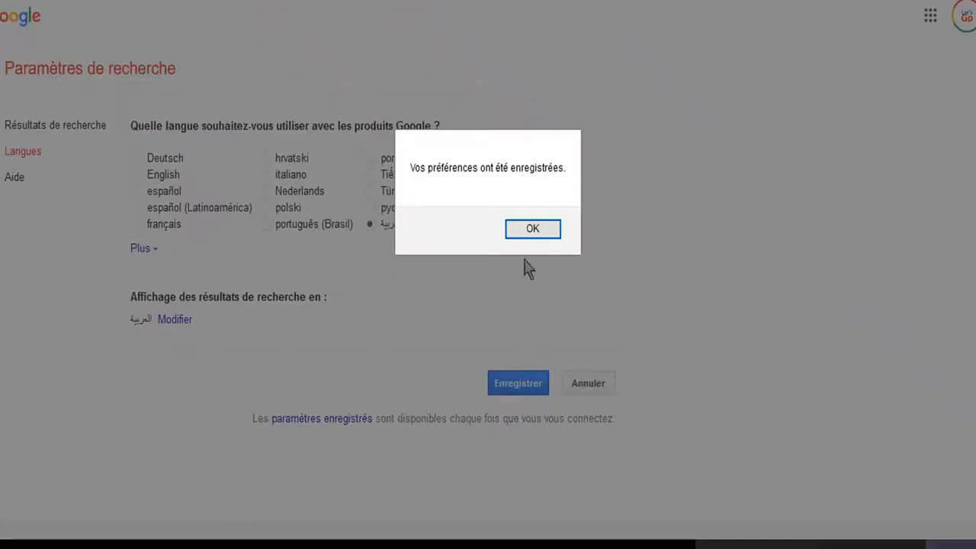
{"action": "left_click", "coordinate": [532, 231]}
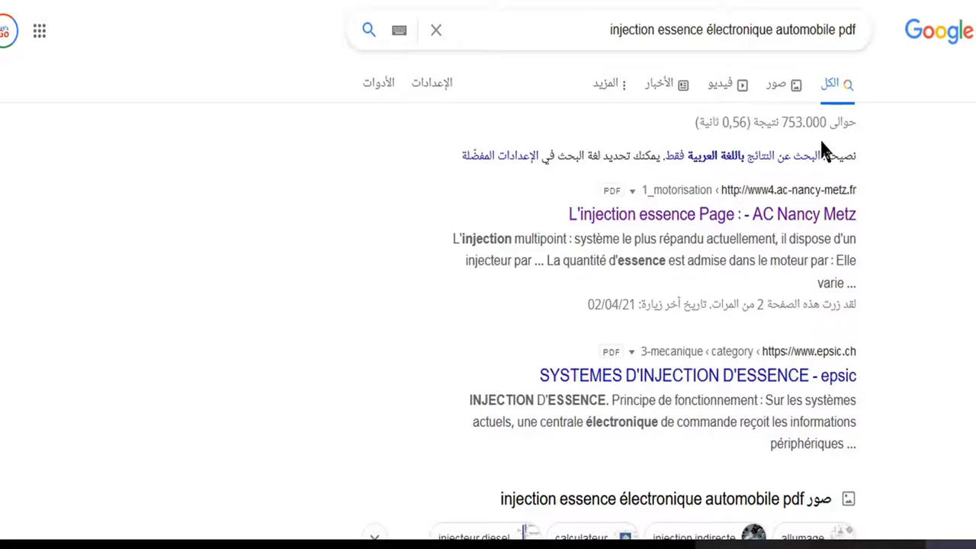
- Return to the language settings, choose français as the language for Google products and save the preferences
{"action": "left_click", "coordinate": [17, 35]}
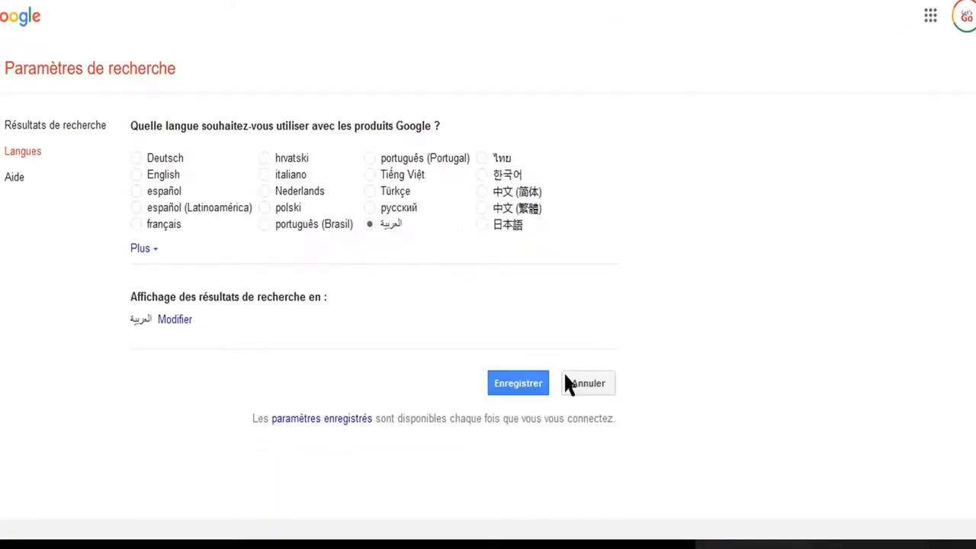
{"action": "left_click", "coordinate": [136, 224]}
{"action": "left_click", "coordinate": [523, 389]}
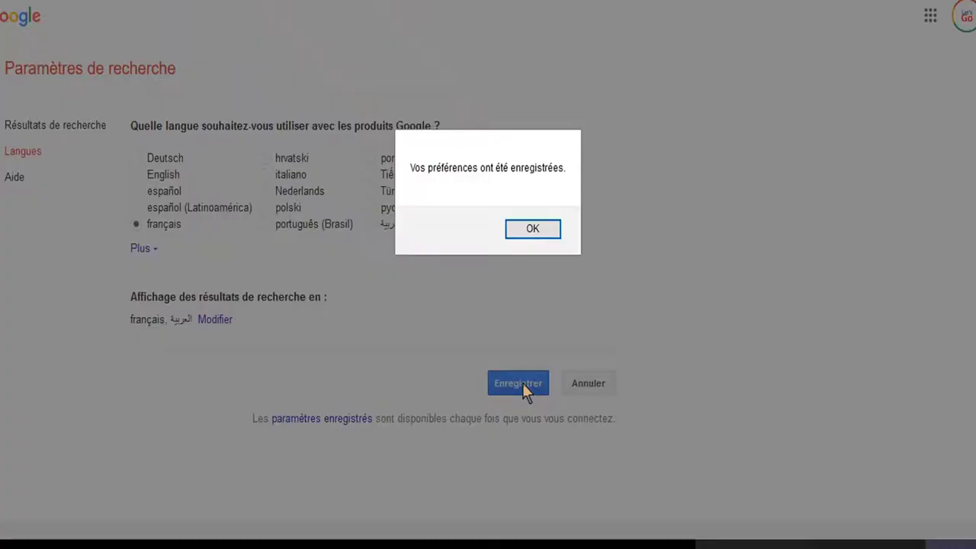
{"action": "left_click", "coordinate": [535, 233]}
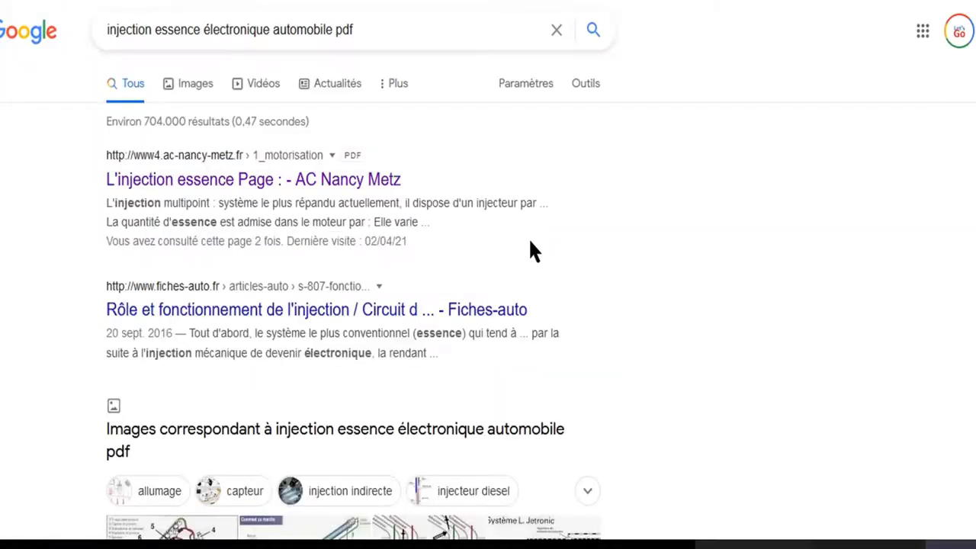
- Open the advanced search form and copy "injection essence" from the all-words query as the exact expression
{"action": "left_click", "coordinate": [524, 97]}
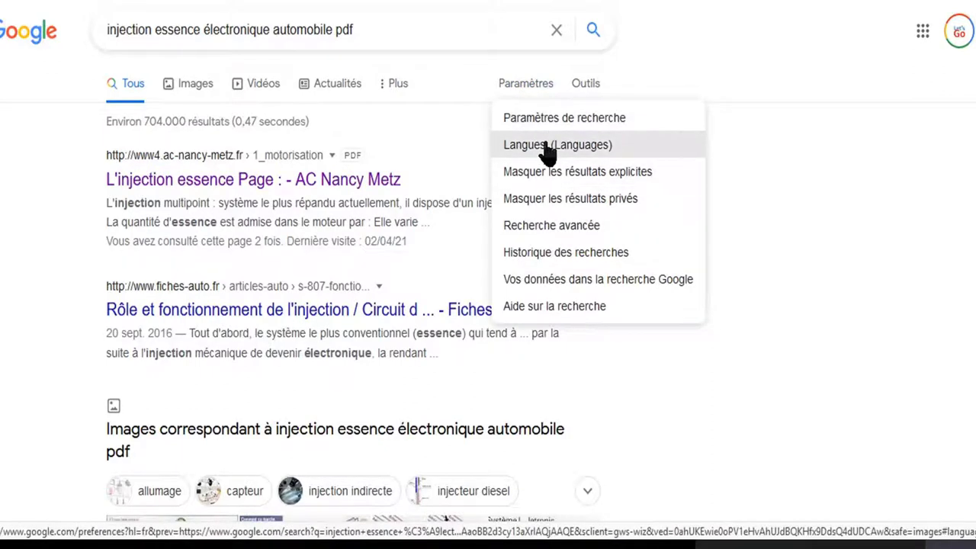
{"action": "left_click", "coordinate": [561, 239]}
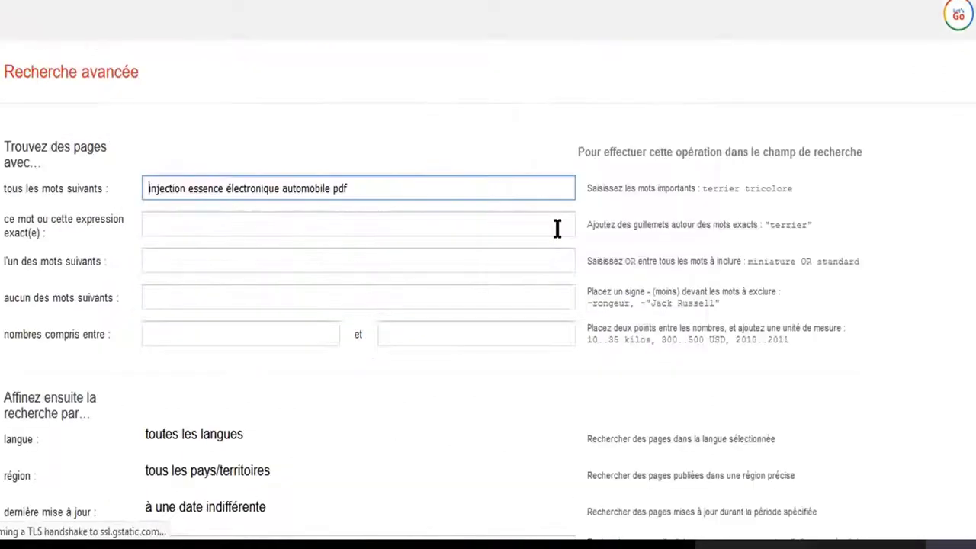
{"action": "left_click", "coordinate": [174, 223]}
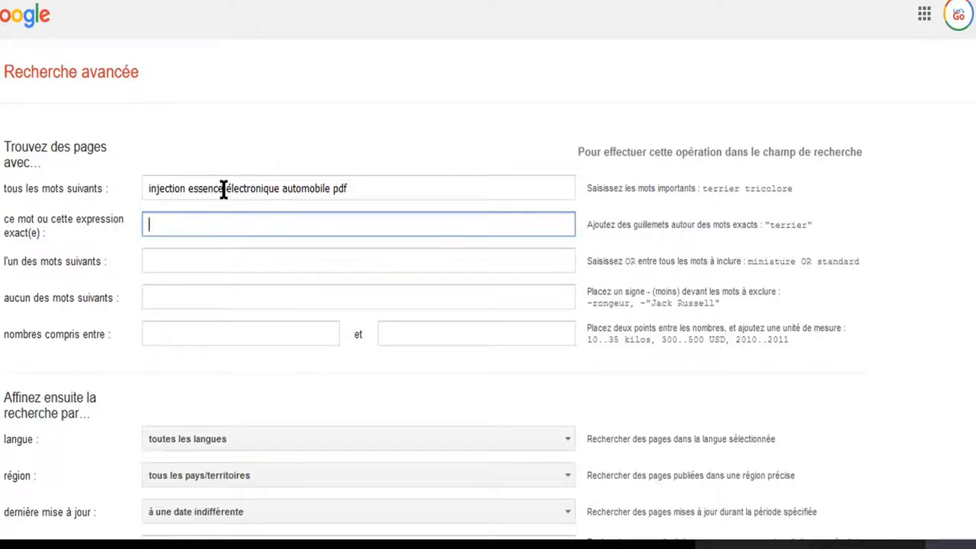
{"action": "left_click_drag", "start_coordinate": [225, 190], "coordinate": [141, 189]}
{"action": "key", "text": "ctrl+c"}
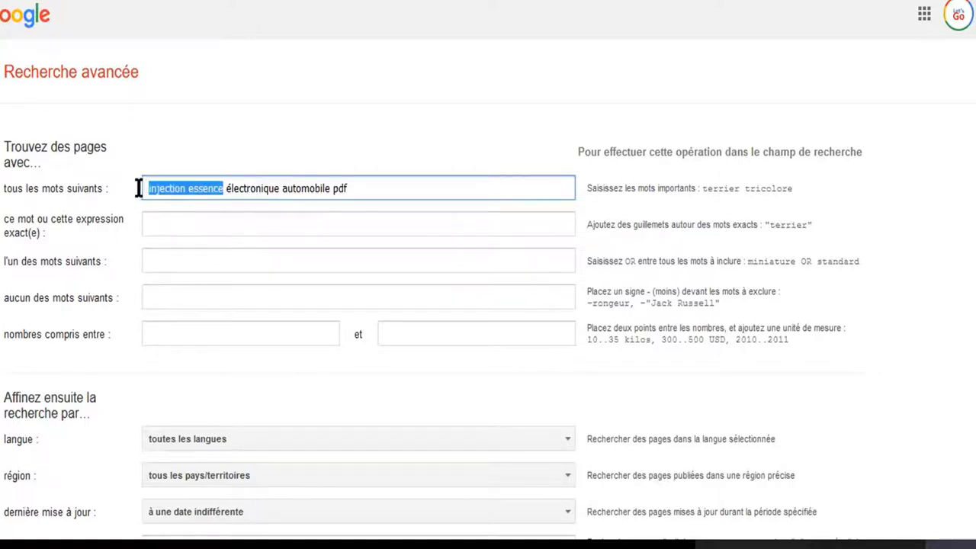
{"action": "left_click", "coordinate": [175, 223]}
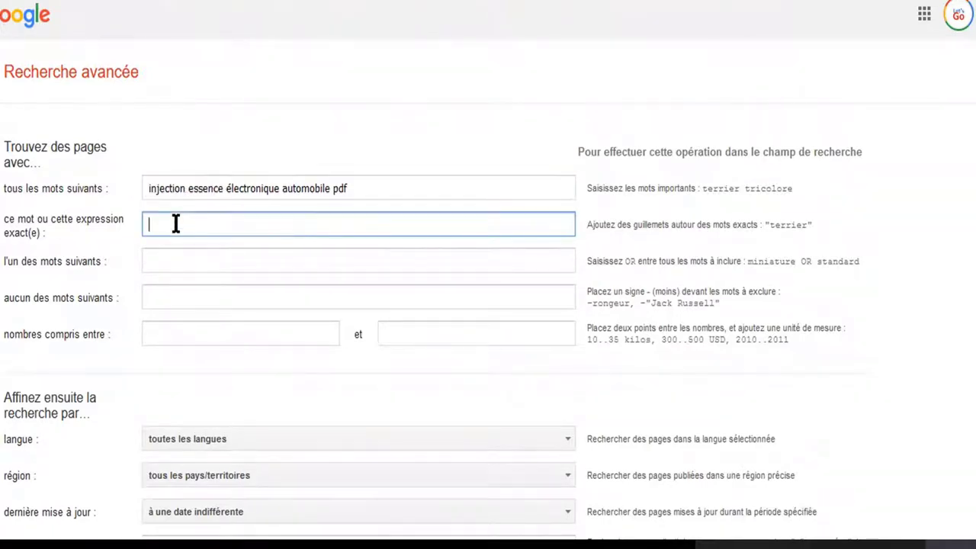
{"action": "key", "text": "ctrl+v"}
- Exclude the word "diesel" from the search and set the upper limit of the number range to 100
{"action": "left_click", "coordinate": [164, 261]}
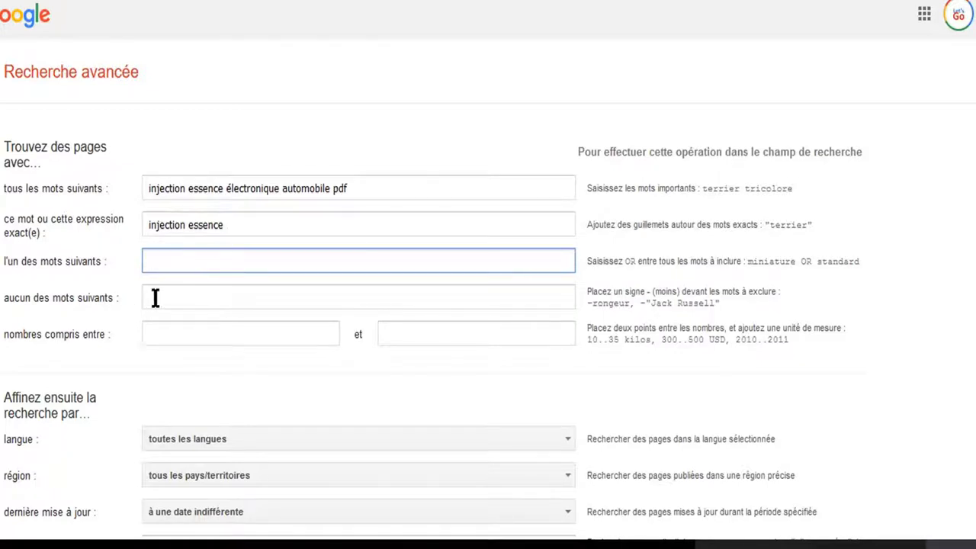
{"action": "left_click", "coordinate": [155, 299]}
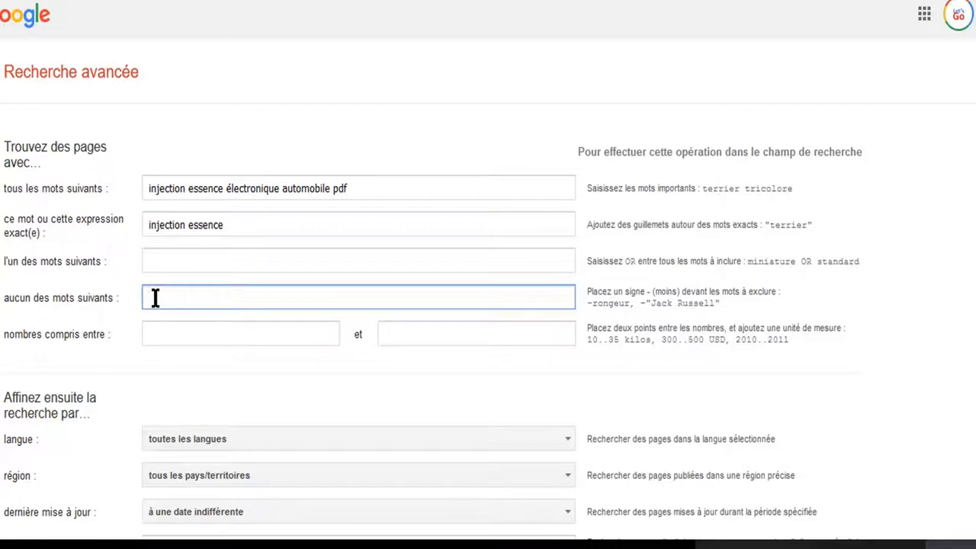
{"action": "type", "text": "diesel"}
{"action": "left_click", "coordinate": [255, 334]}
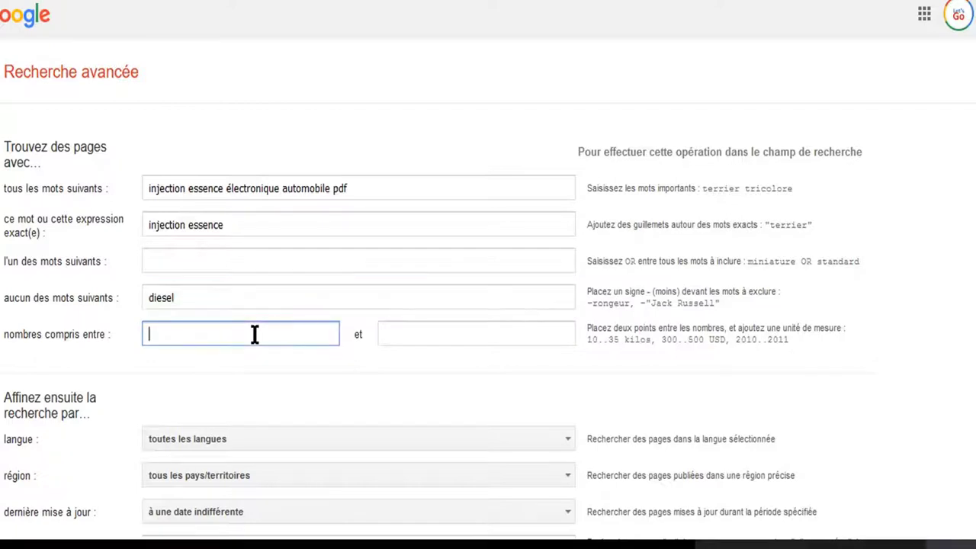
{"action": "left_click", "coordinate": [405, 336]}
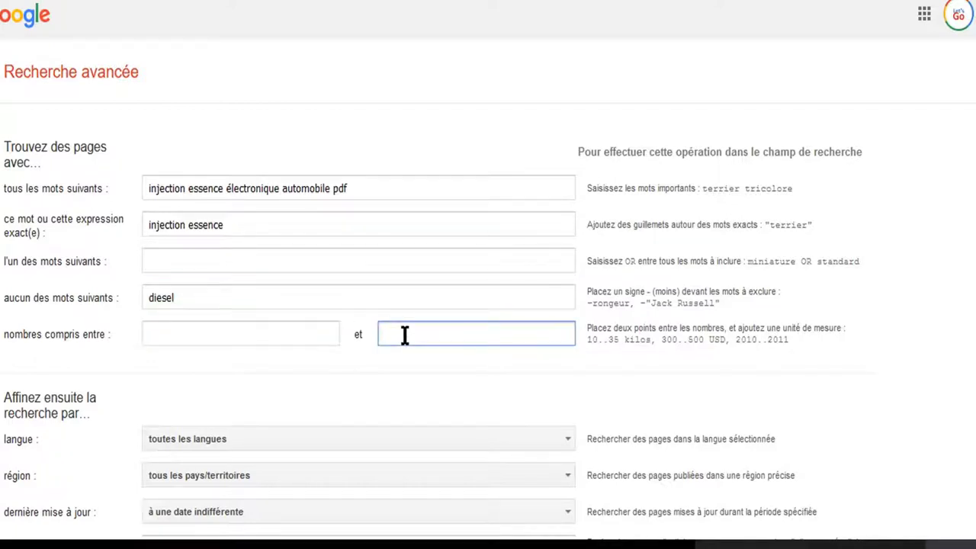
{"action": "type", "text": "100"}
{"action": "left_click", "coordinate": [205, 262]}
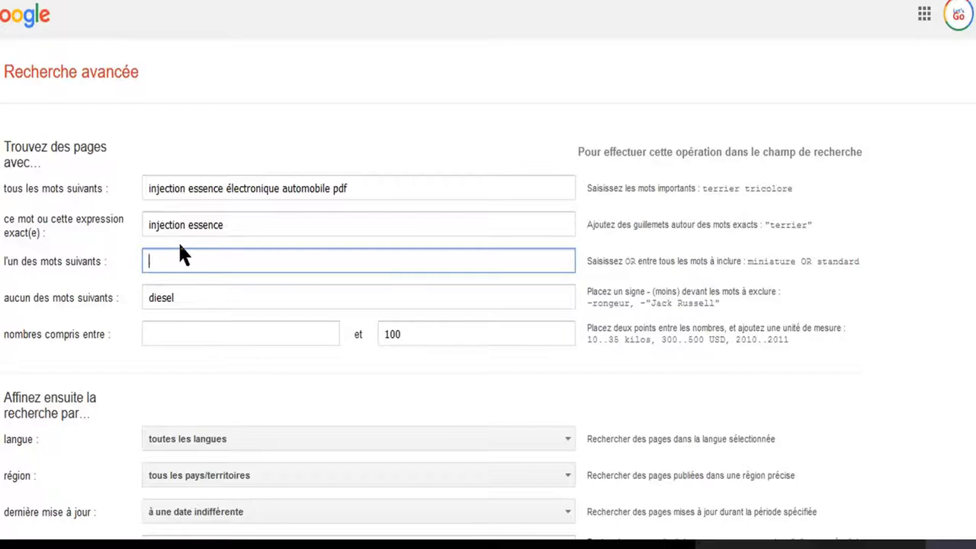
- Look through the available regions and limit the last update to "au cours des 365 derniers jours"
{"action": "scroll", "coordinate": [185, 244], "scroll_direction": "down", "scroll_amount": 2}
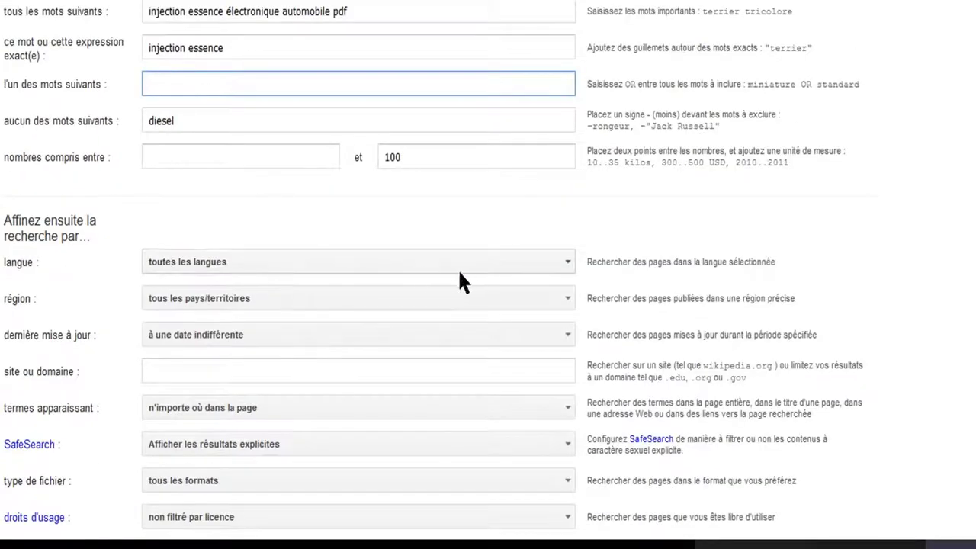
{"action": "scroll", "coordinate": [236, 303], "scroll_direction": "down", "scroll_amount": 1}
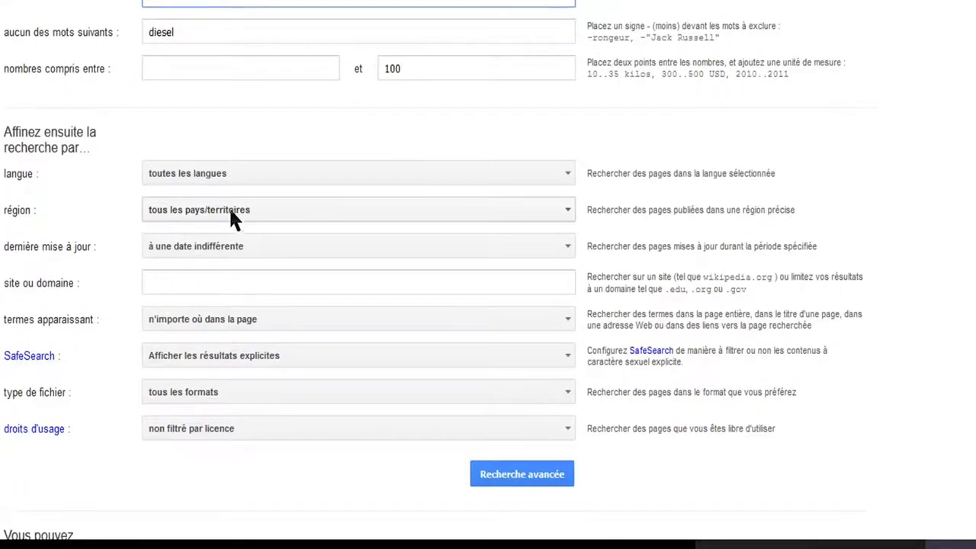
{"action": "left_click", "coordinate": [567, 213]}
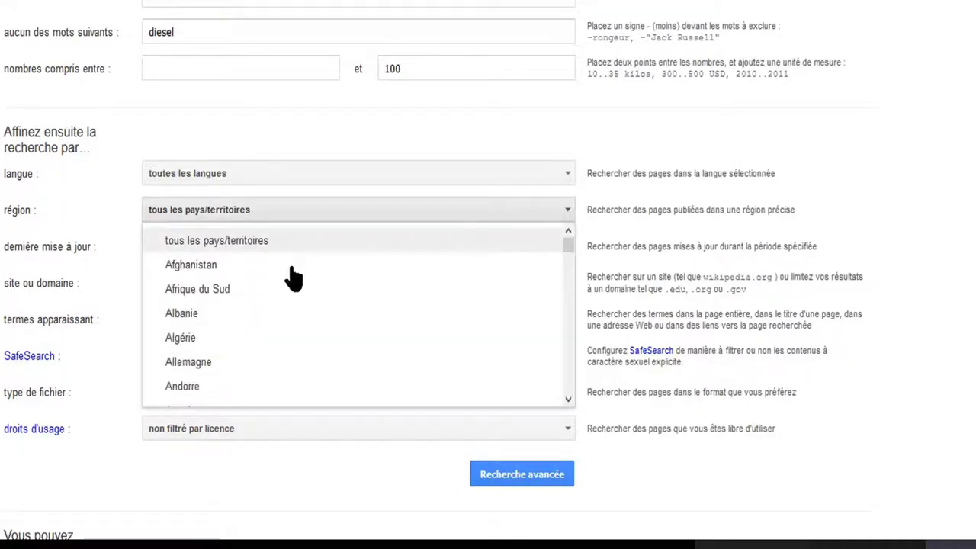
{"action": "left_click", "coordinate": [859, 145]}
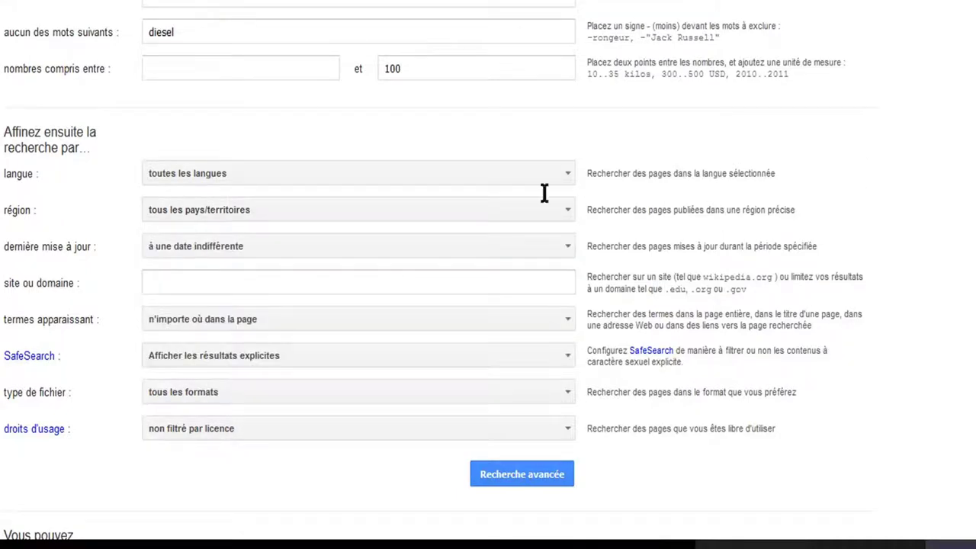
{"action": "left_click", "coordinate": [565, 246]}
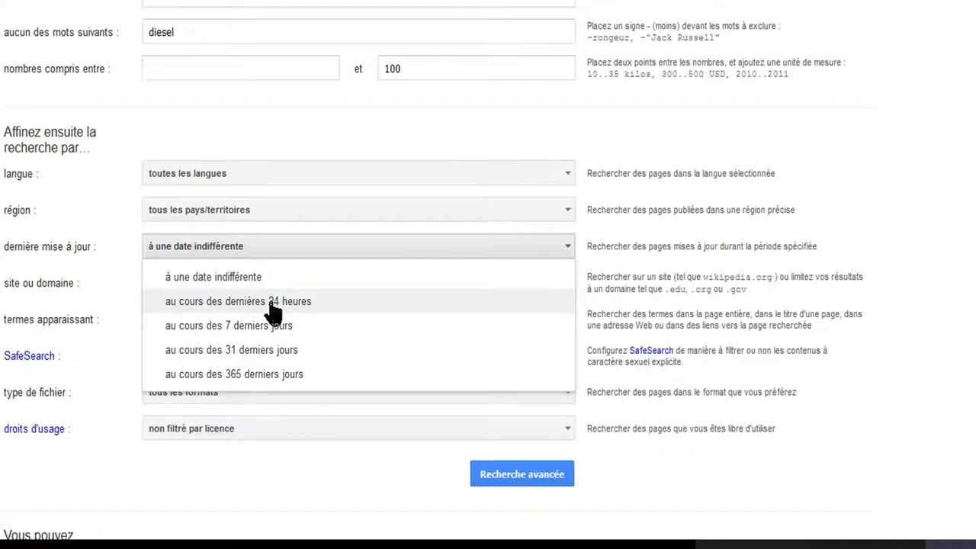
{"action": "left_click", "coordinate": [256, 373]}
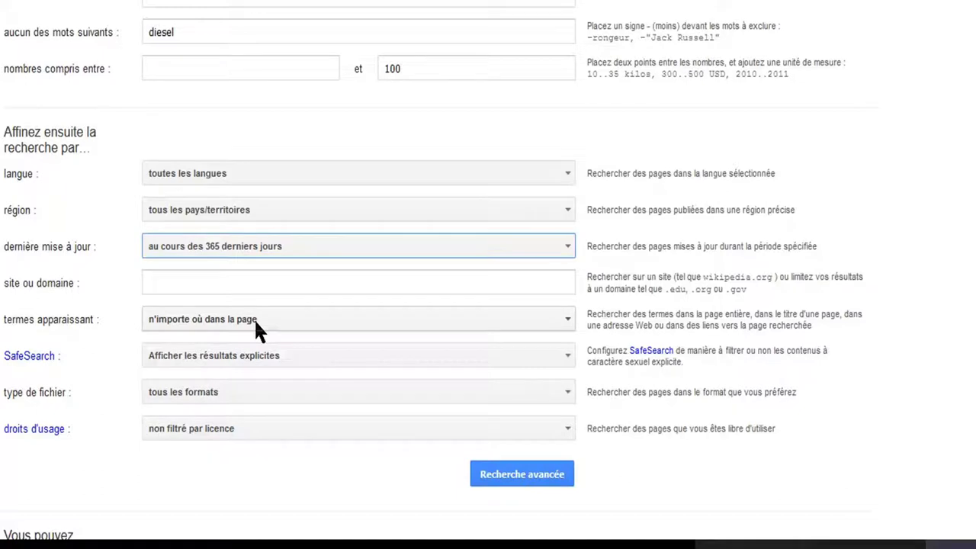
- Examine the site or domain filter and the available choices for term location and SafeSearch
{"action": "left_click", "coordinate": [222, 283]}
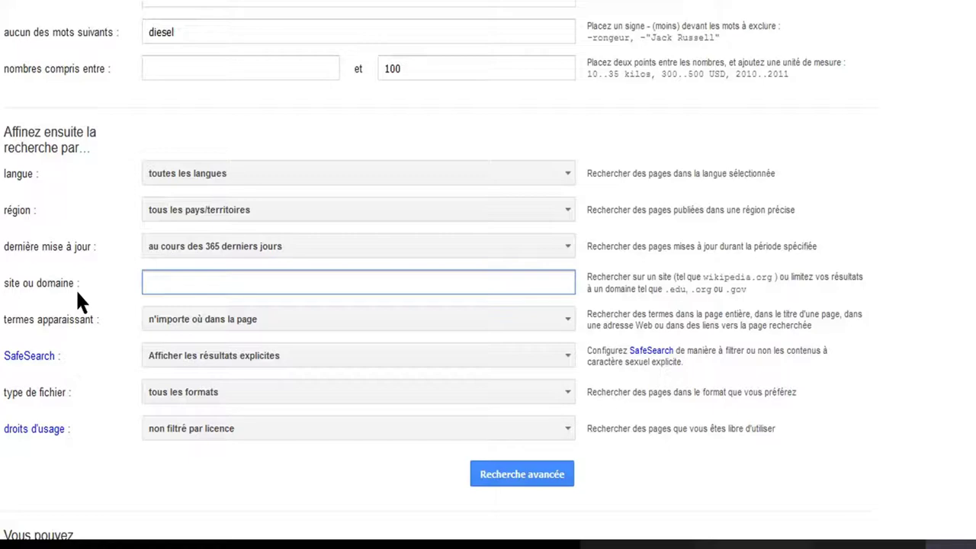
{"action": "scroll", "coordinate": [275, 183], "scroll_direction": "up", "scroll_amount": 4}
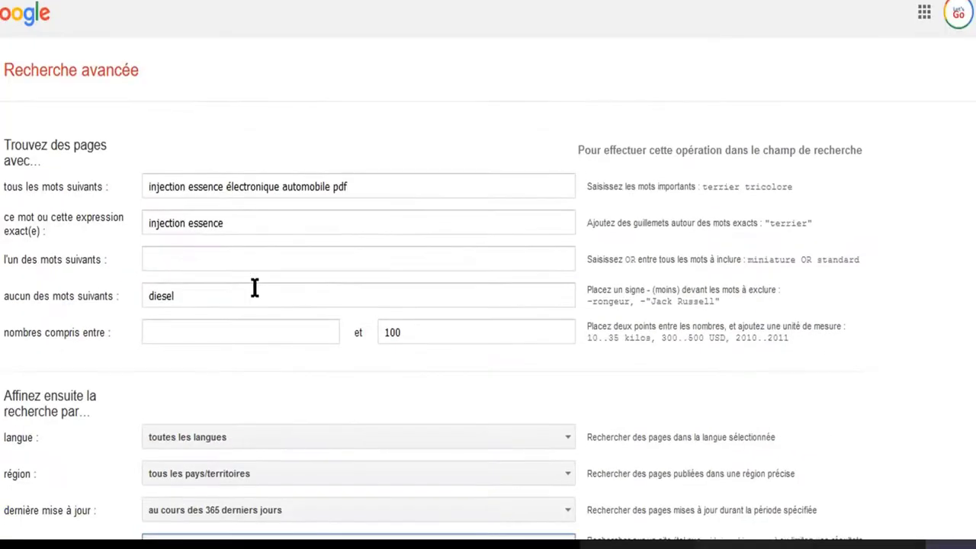
{"action": "scroll", "coordinate": [255, 289], "scroll_direction": "down", "scroll_amount": 6}
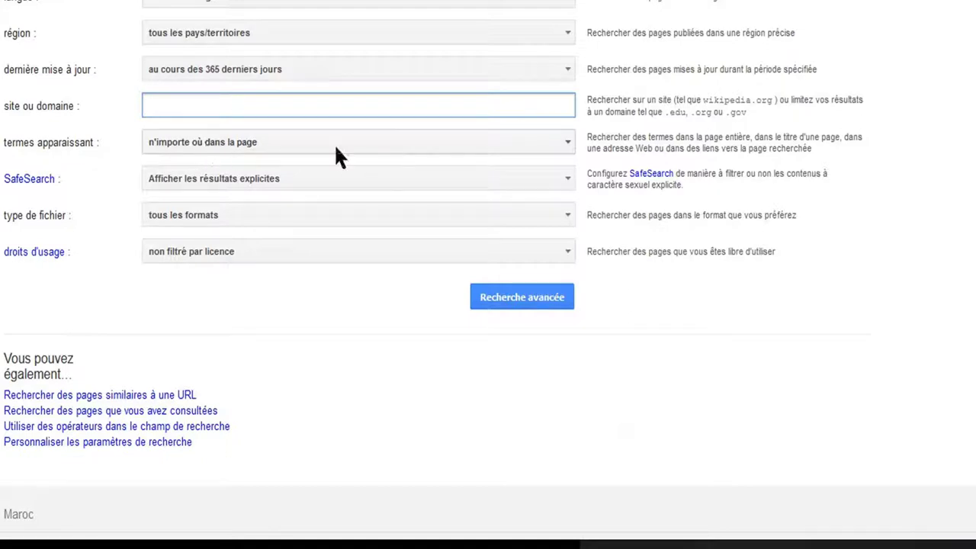
{"action": "left_click", "coordinate": [567, 143]}
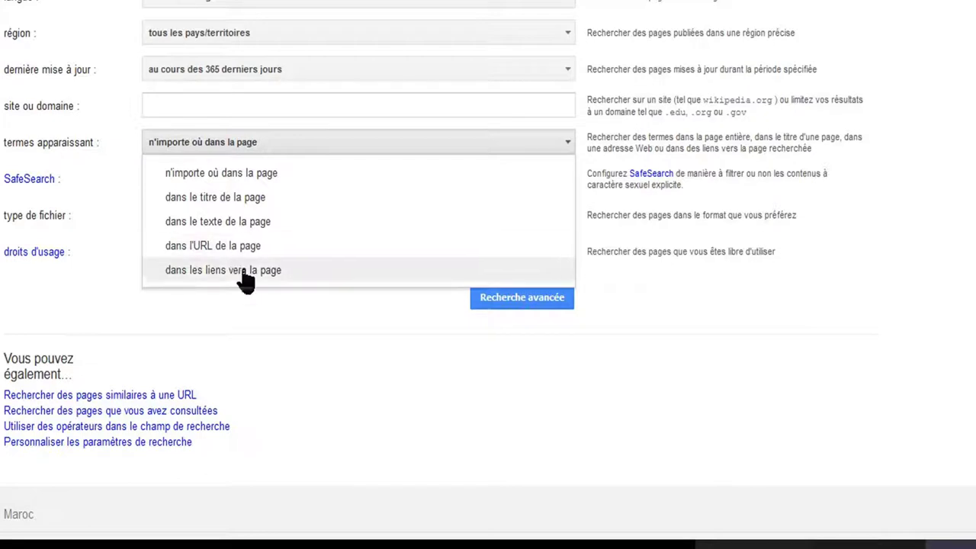
{"action": "left_click", "coordinate": [277, 314]}
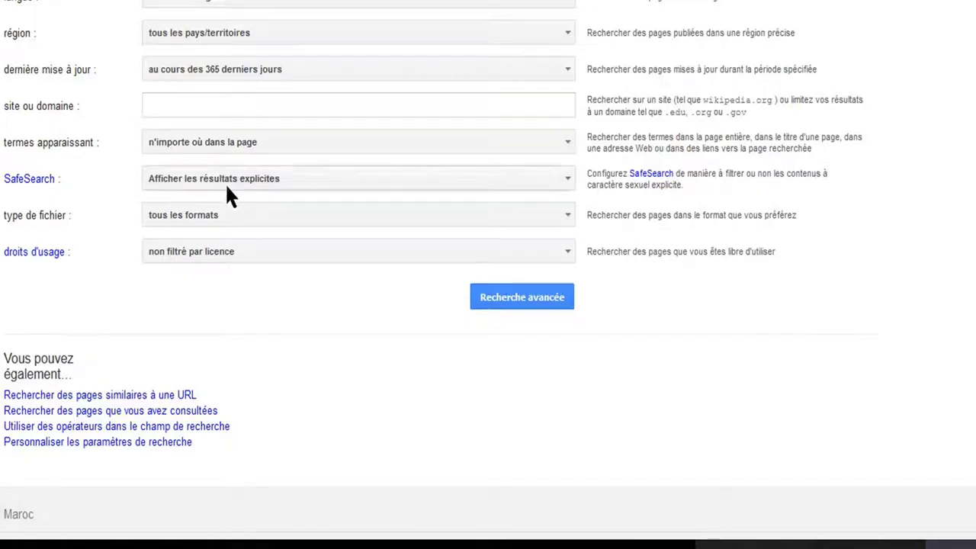
{"action": "left_click", "coordinate": [313, 181]}
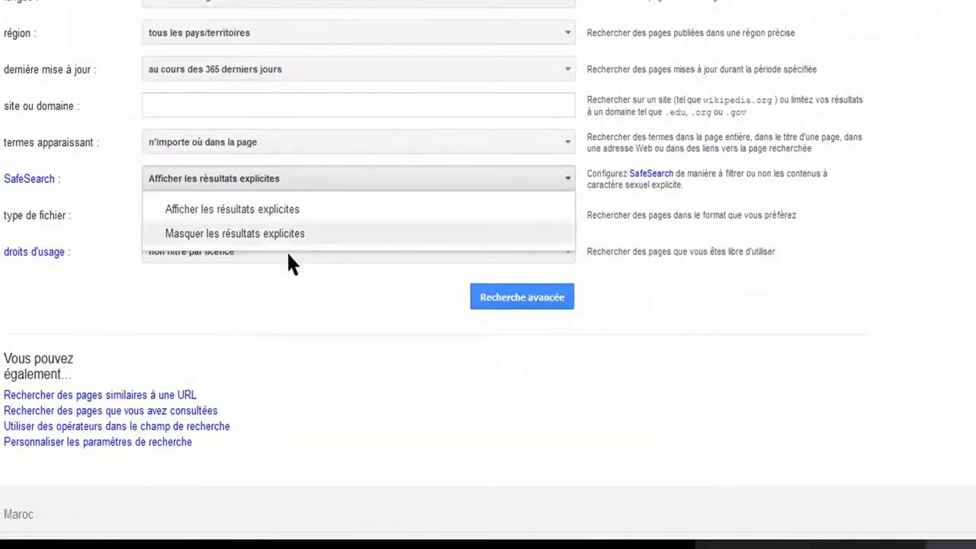
{"action": "left_click", "coordinate": [309, 288]}
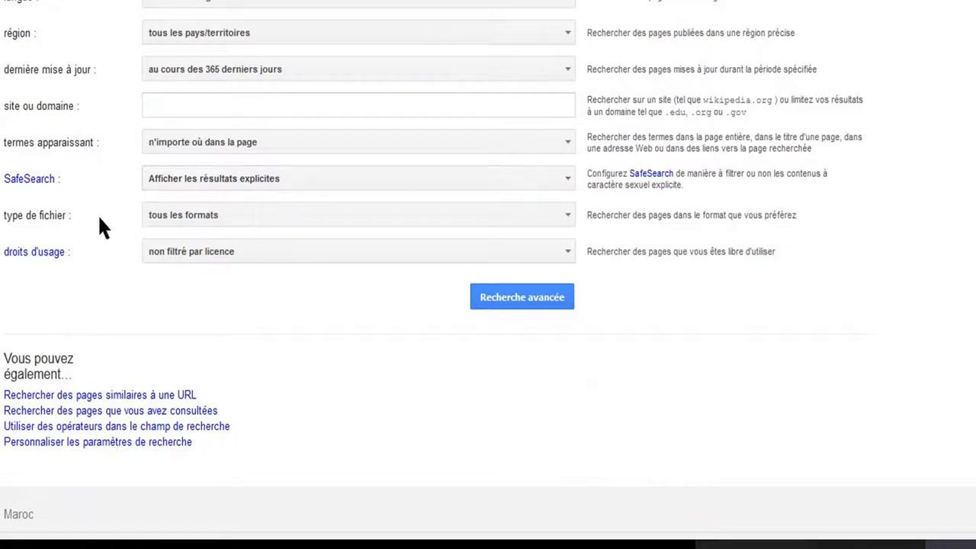
- Limit the file type to Microsoft PowerPoint (.ppt) and the usage rights to "libre de droits d'usage, de distribution ou de modification"
{"action": "left_click", "coordinate": [236, 217]}
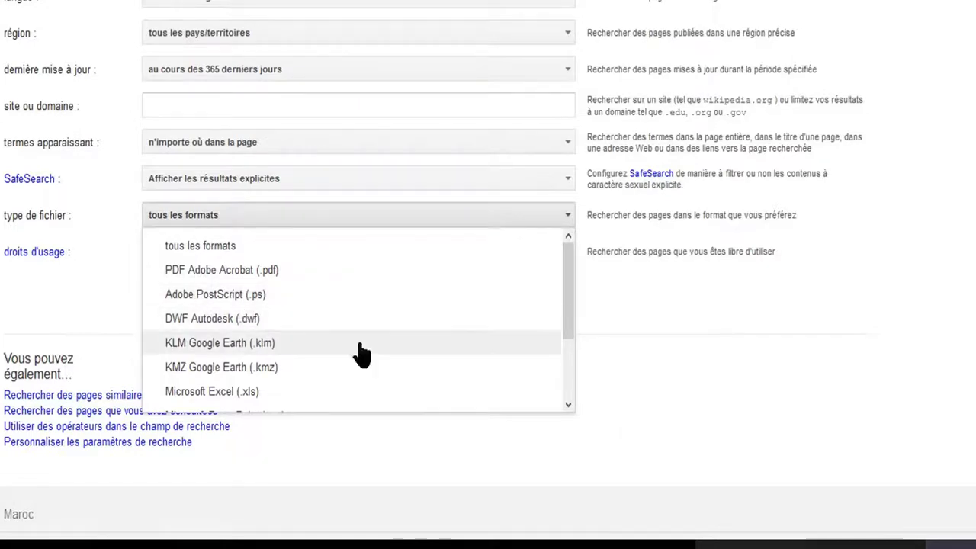
{"action": "left_click_drag", "start_coordinate": [574, 295], "coordinate": [573, 362]}
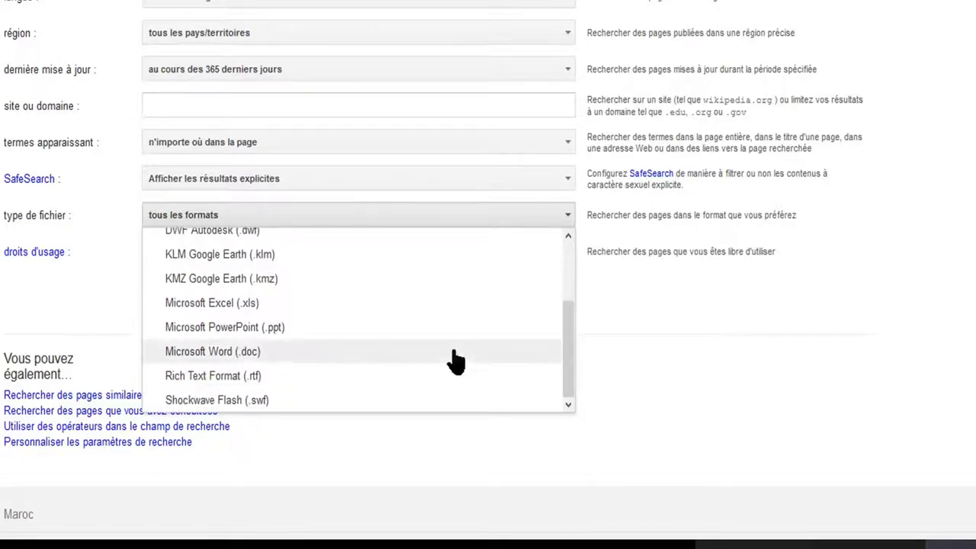
{"action": "left_click", "coordinate": [273, 335]}
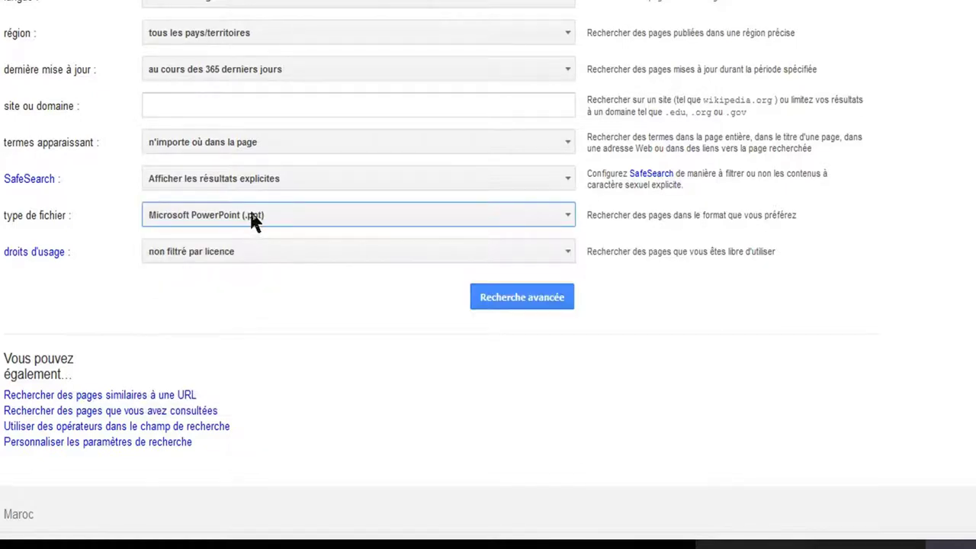
{"action": "left_click", "coordinate": [255, 249]}
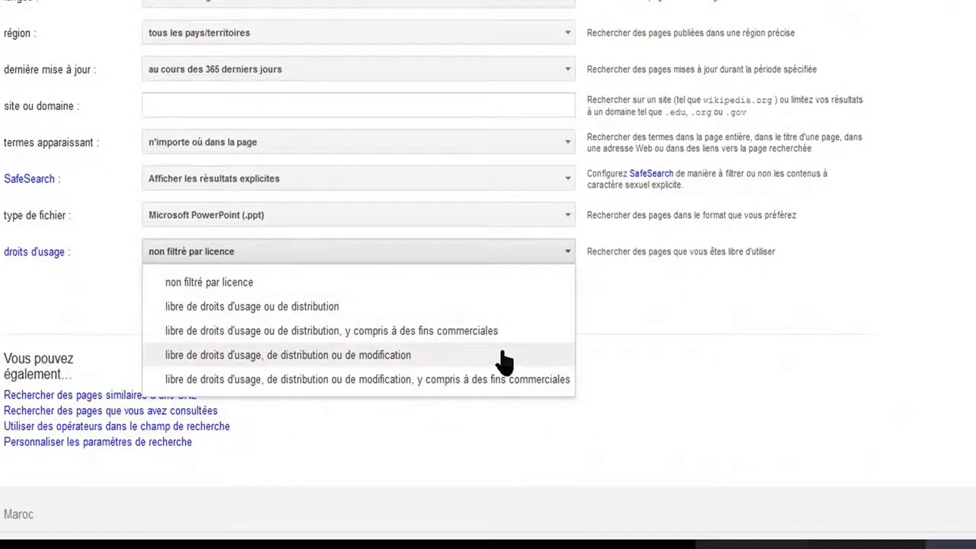
{"action": "left_click", "coordinate": [414, 355]}
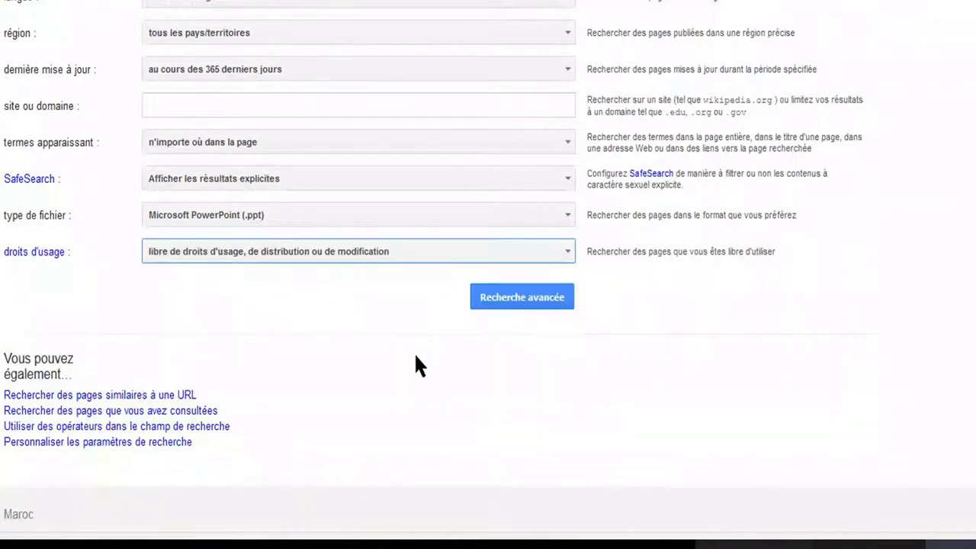
- Run the advanced search with the chosen filters and check the result-matching choices
{"action": "left_click", "coordinate": [513, 302]}
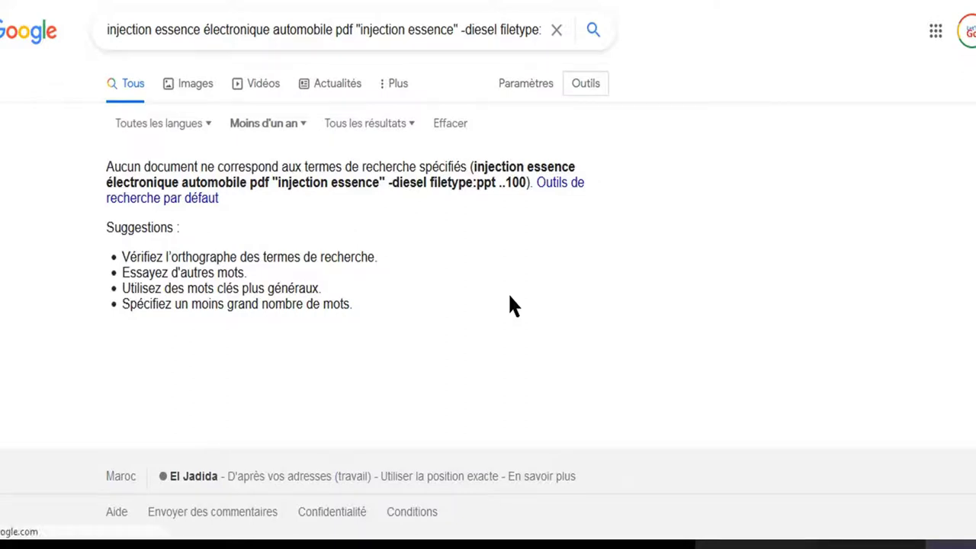
{"action": "left_click", "coordinate": [407, 126]}
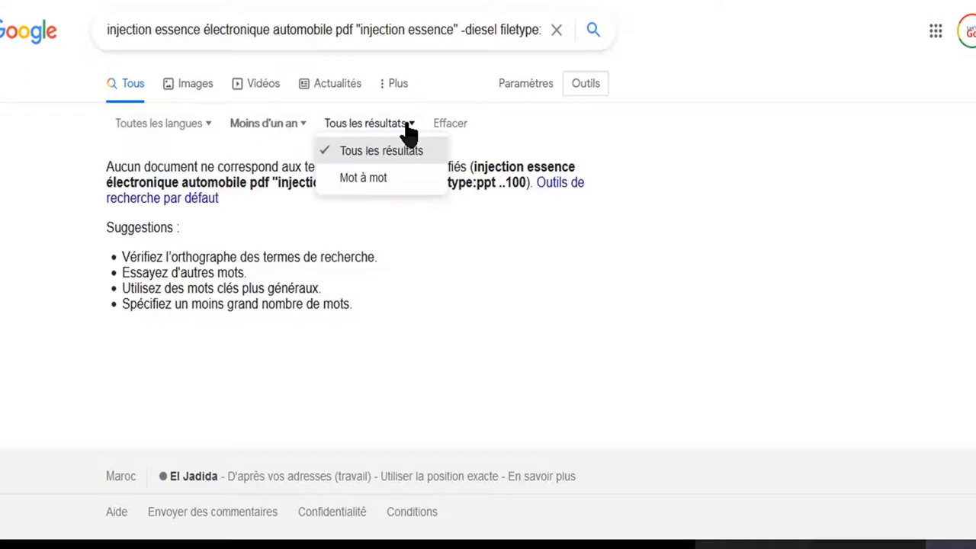
{"action": "left_click", "coordinate": [518, 120]}
- Return to the advanced search, set the usage rights to "non filtré par licence" and rerun the search
{"action": "left_click", "coordinate": [528, 93]}
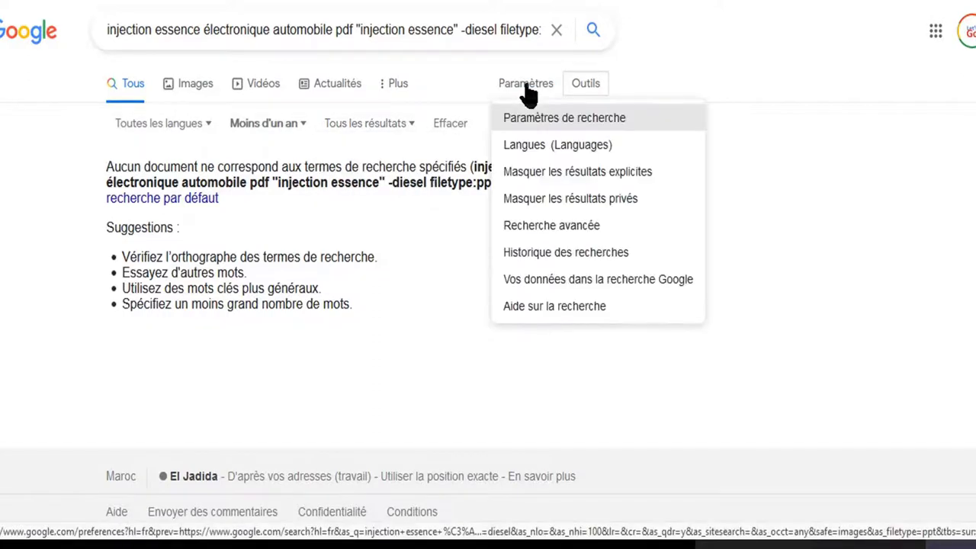
{"action": "left_click", "coordinate": [546, 225]}
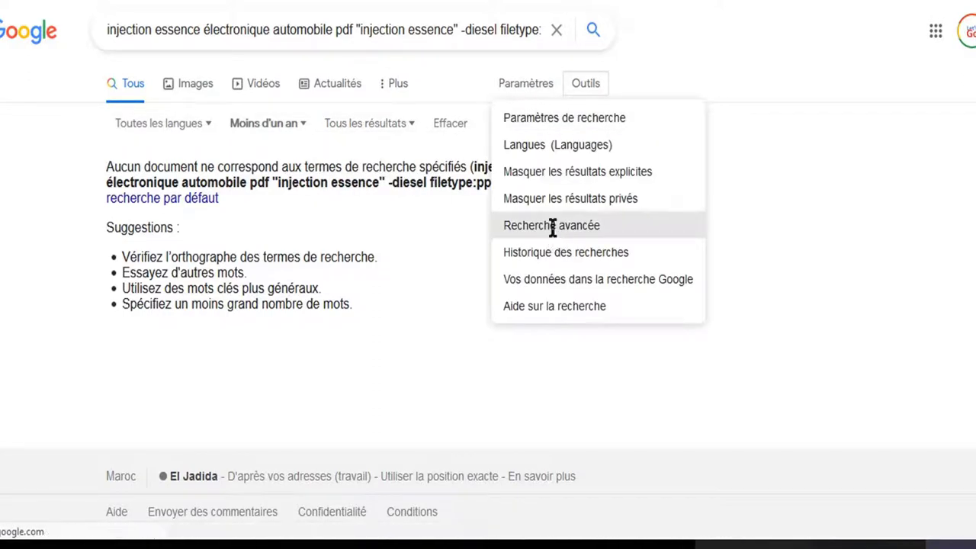
{"action": "scroll", "coordinate": [484, 284], "scroll_direction": "down", "scroll_amount": 6}
{"action": "left_click", "coordinate": [556, 214]}
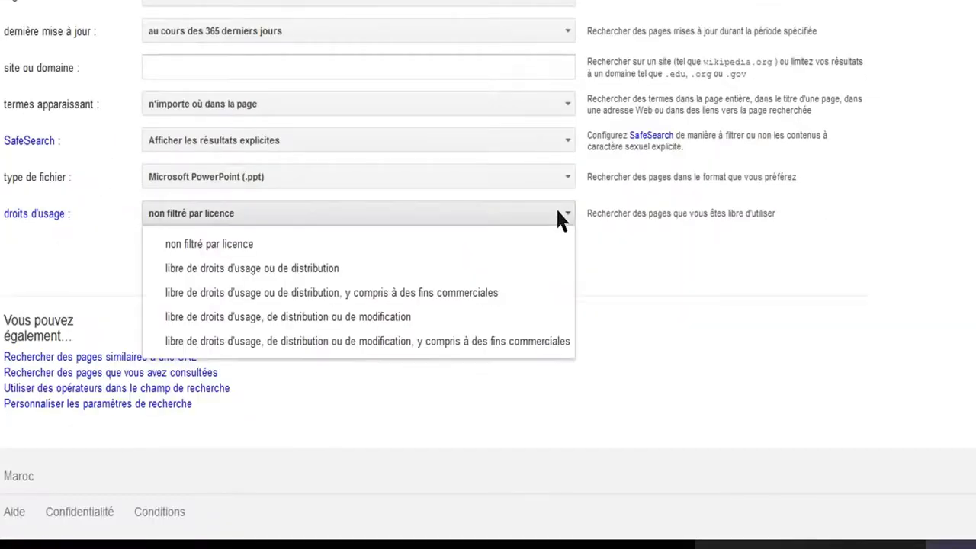
{"action": "left_click", "coordinate": [244, 246]}
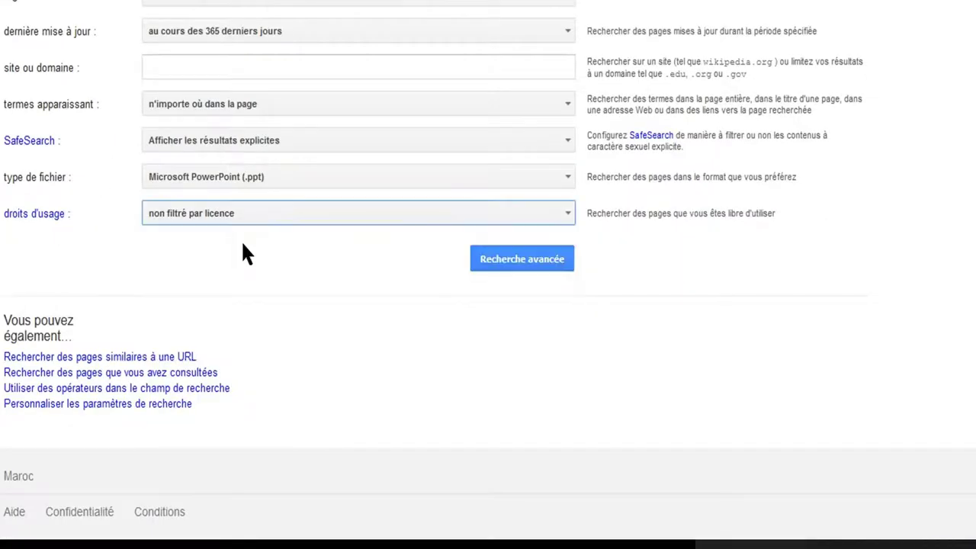
{"action": "left_click", "coordinate": [518, 260]}
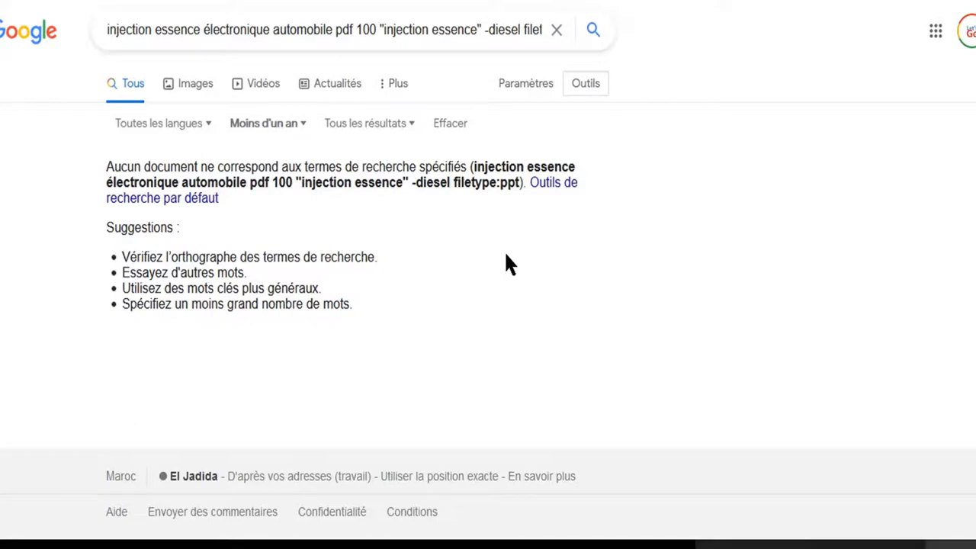
- Reopen the advanced search, clear the exact phrase and rerun the search
{"action": "left_click", "coordinate": [534, 84]}
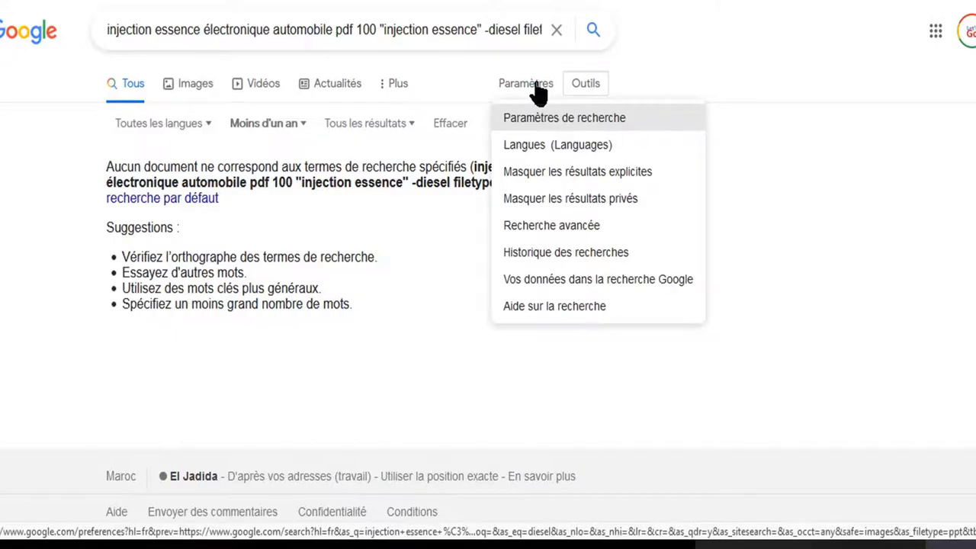
{"action": "left_click", "coordinate": [558, 227]}
{"action": "left_click_drag", "start_coordinate": [240, 224], "coordinate": [107, 229]}
{"action": "key", "text": "BackSpace"}
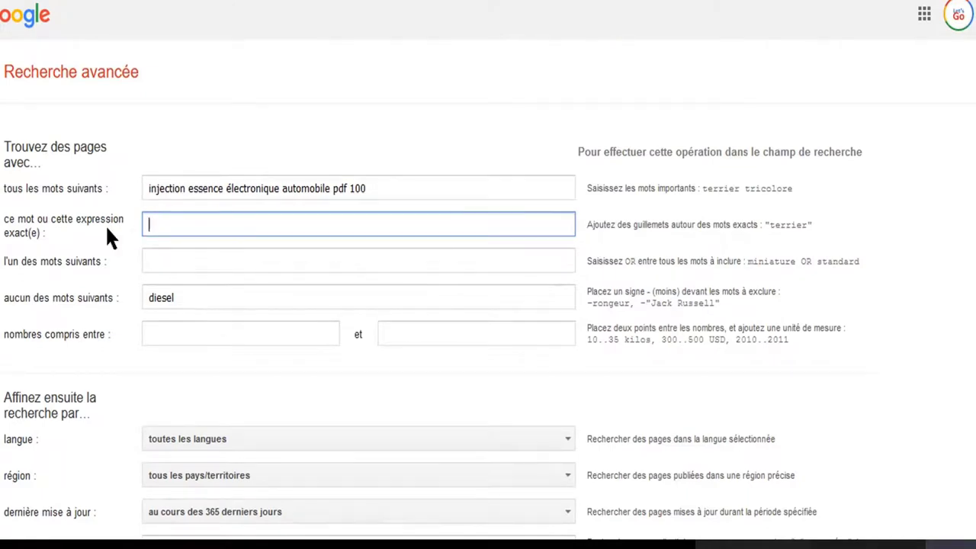
{"action": "scroll", "coordinate": [219, 298], "scroll_direction": "down", "scroll_amount": 6}
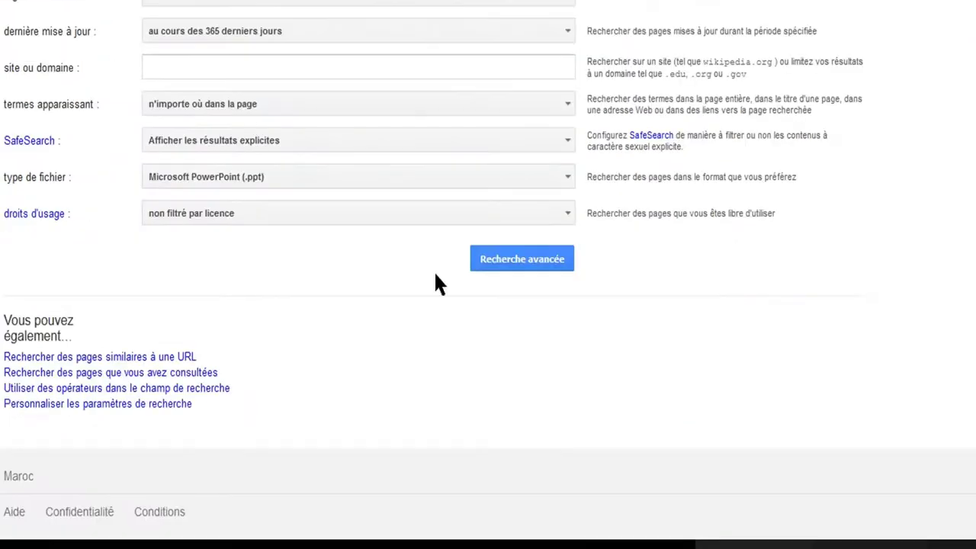
{"action": "left_click", "coordinate": [521, 260]}
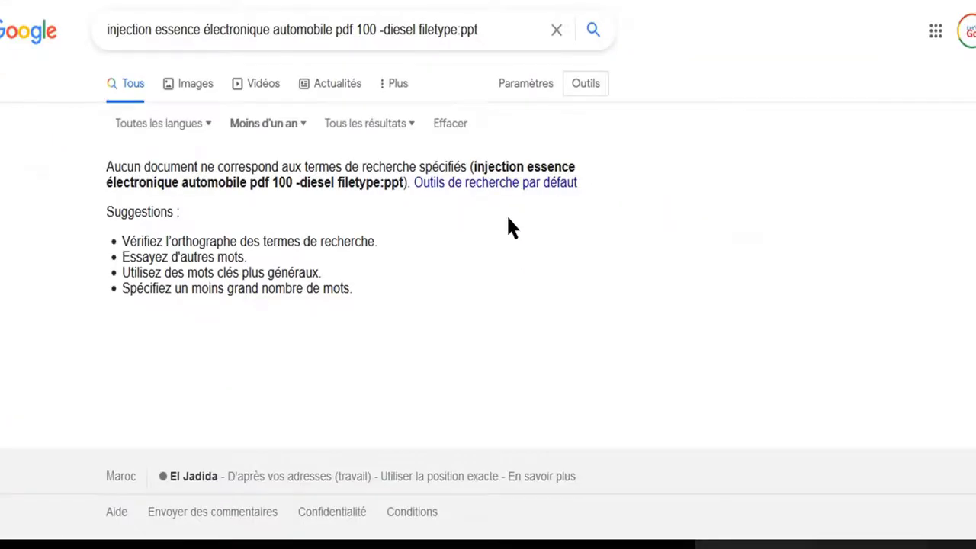
- Reopen the advanced search and remove "100" from the required words, leaving "injection essence électronique automobile pdf"
{"action": "left_click", "coordinate": [528, 85]}
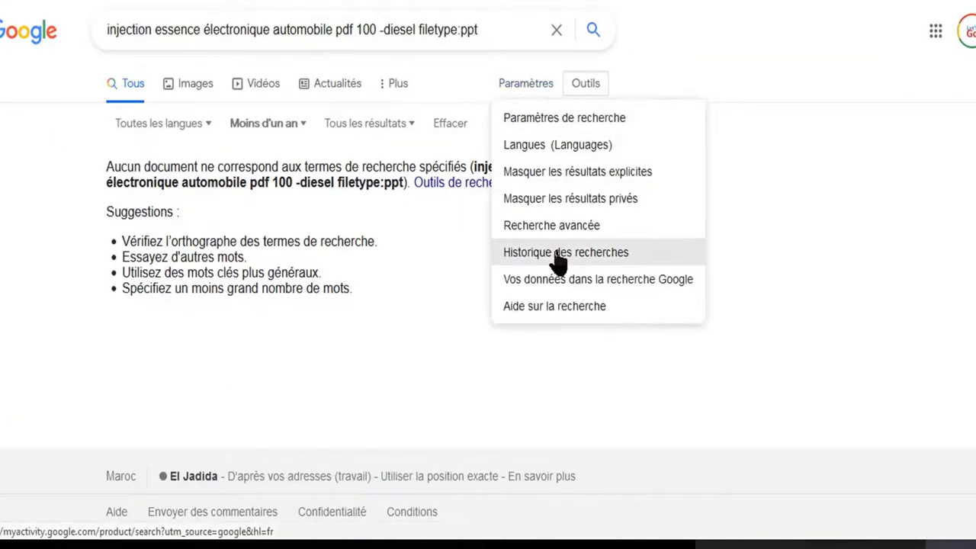
{"action": "left_click", "coordinate": [554, 225]}
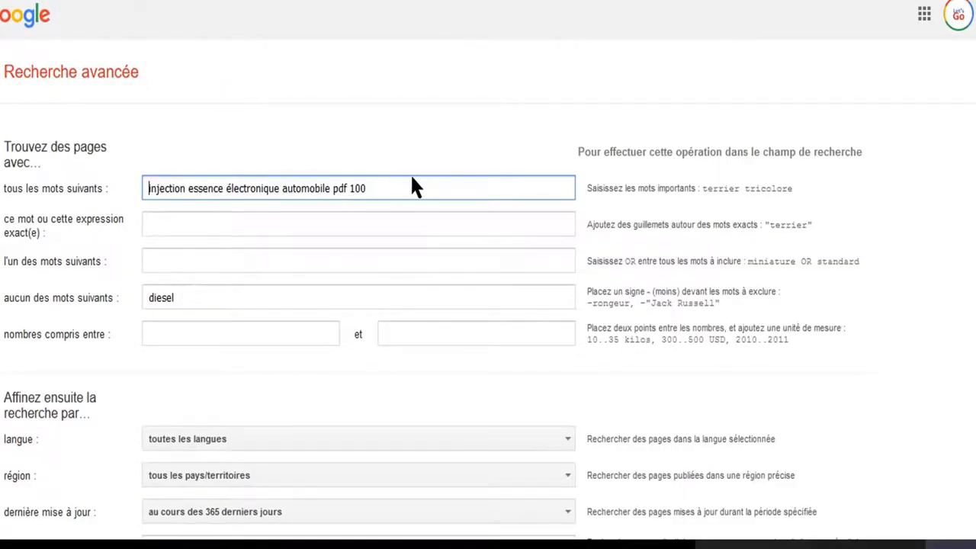
{"action": "scroll", "coordinate": [442, 196], "scroll_direction": "down", "scroll_amount": 5}
{"action": "scroll", "coordinate": [442, 196], "scroll_direction": "up", "scroll_amount": 3}
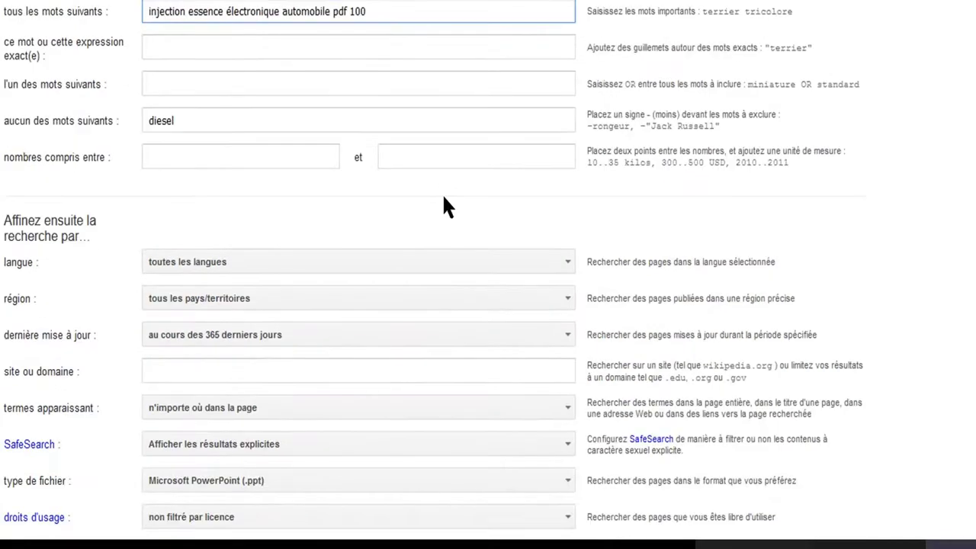
{"action": "scroll", "coordinate": [431, 168], "scroll_direction": "up", "scroll_amount": 2}
{"action": "left_click", "coordinate": [420, 189]}
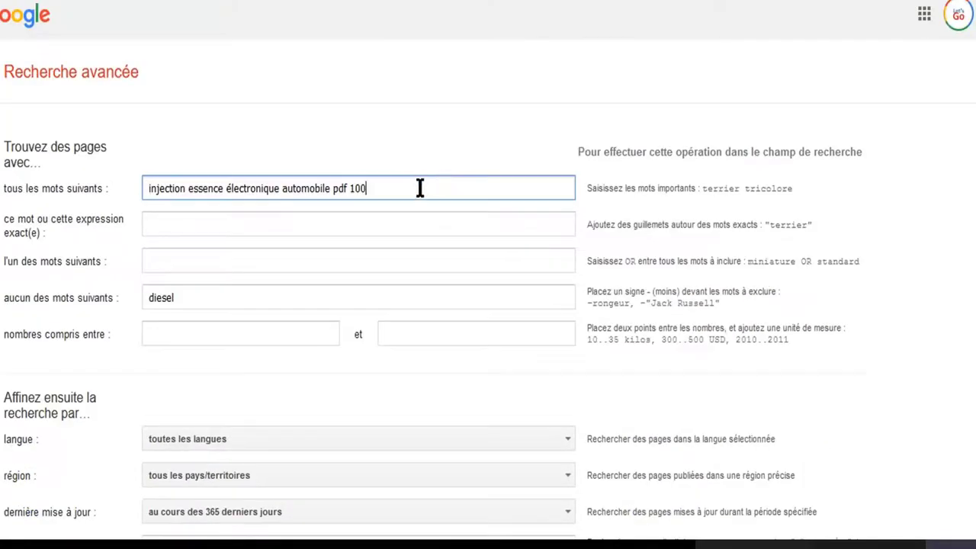
{"action": "key", "text": "BackSpace"}
{"action": "key", "text": "BackSpace"}
{"action": "key", "text": "BackSpace"}
{"action": "key", "text": "BackSpace"}
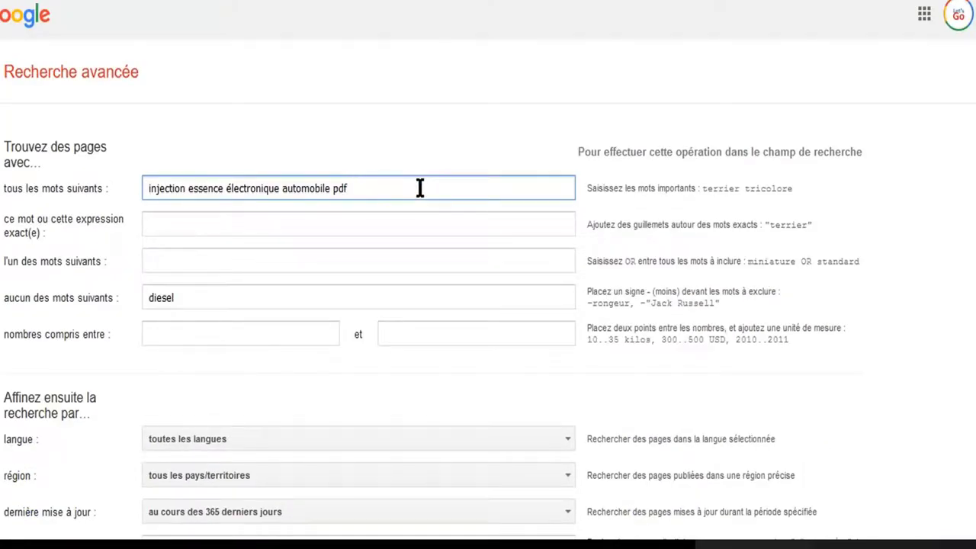
- Rerun the advanced search with the shortened list of required words
{"action": "left_click", "coordinate": [918, 79]}
{"action": "scroll", "coordinate": [828, 183], "scroll_direction": "down", "scroll_amount": 1}
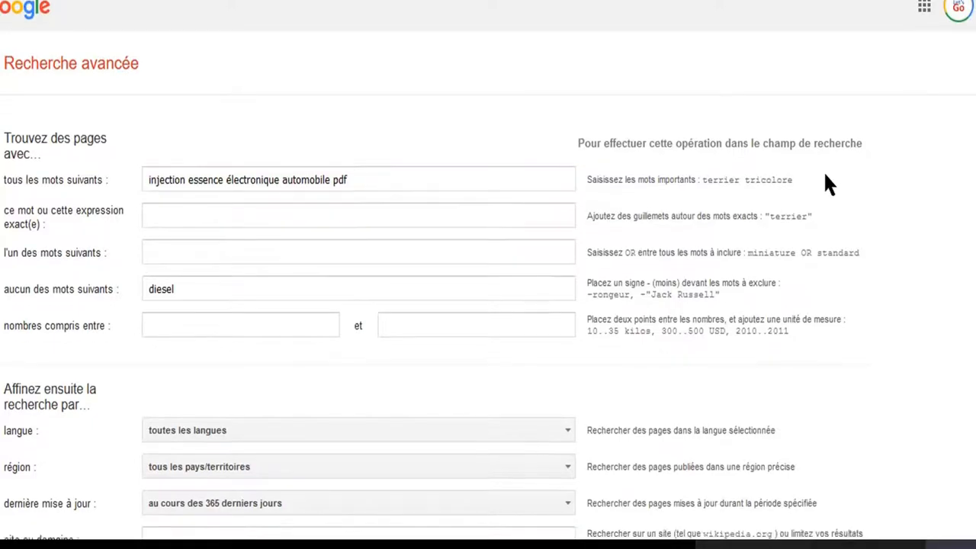
{"action": "scroll", "coordinate": [826, 177], "scroll_direction": "down", "scroll_amount": 5}
{"action": "left_click", "coordinate": [515, 299]}
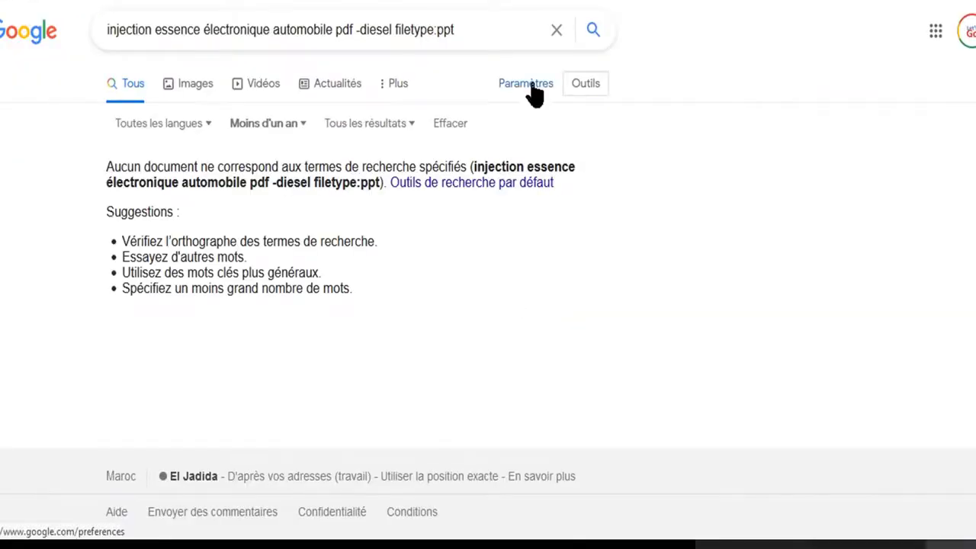
- Reopen the advanced search and clear the excluded word "diesel"
{"action": "left_click", "coordinate": [534, 87]}
{"action": "left_click", "coordinate": [559, 225]}
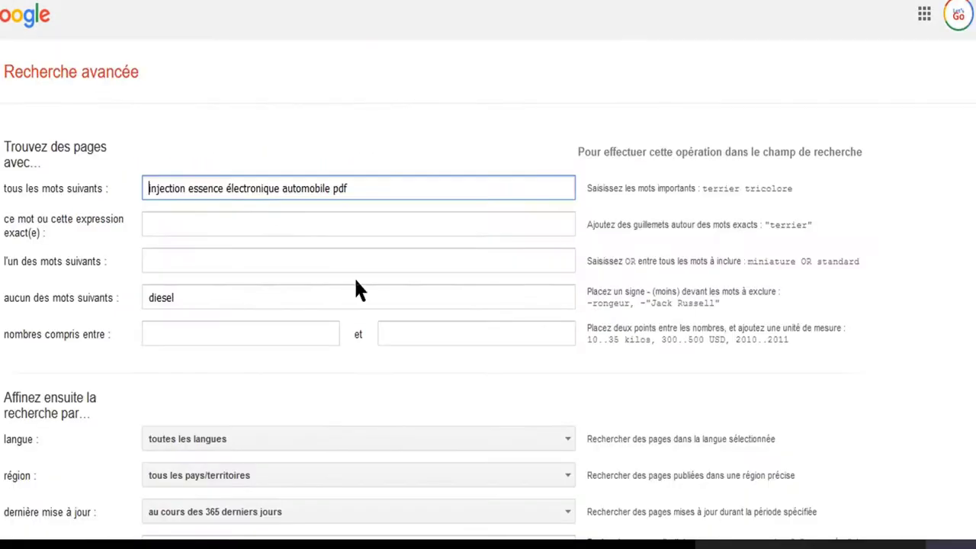
{"action": "left_click_drag", "start_coordinate": [207, 298], "coordinate": [81, 298]}
{"action": "key", "text": "BackSpace"}
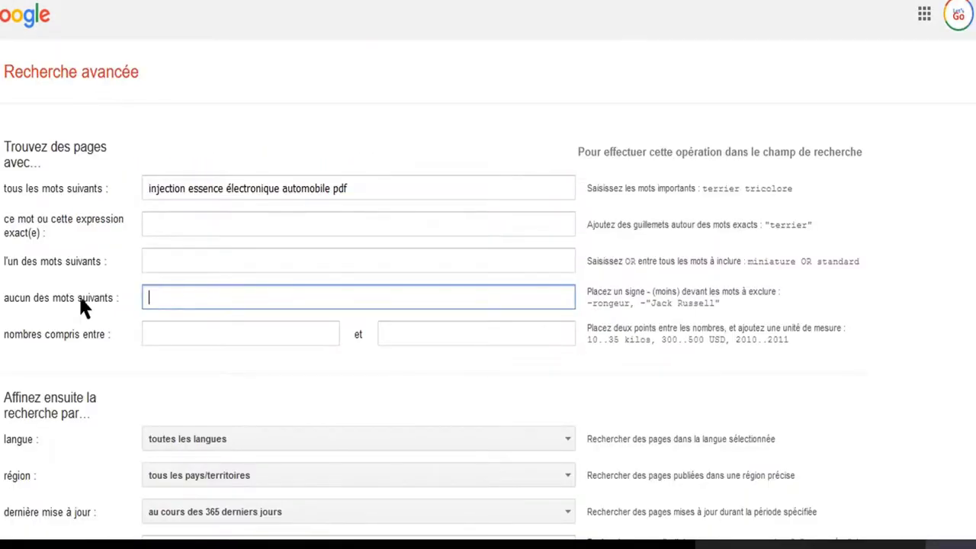
- Limit the results' language to Français and open the choices for the last update period
{"action": "scroll", "coordinate": [421, 309], "scroll_direction": "down", "scroll_amount": 5}
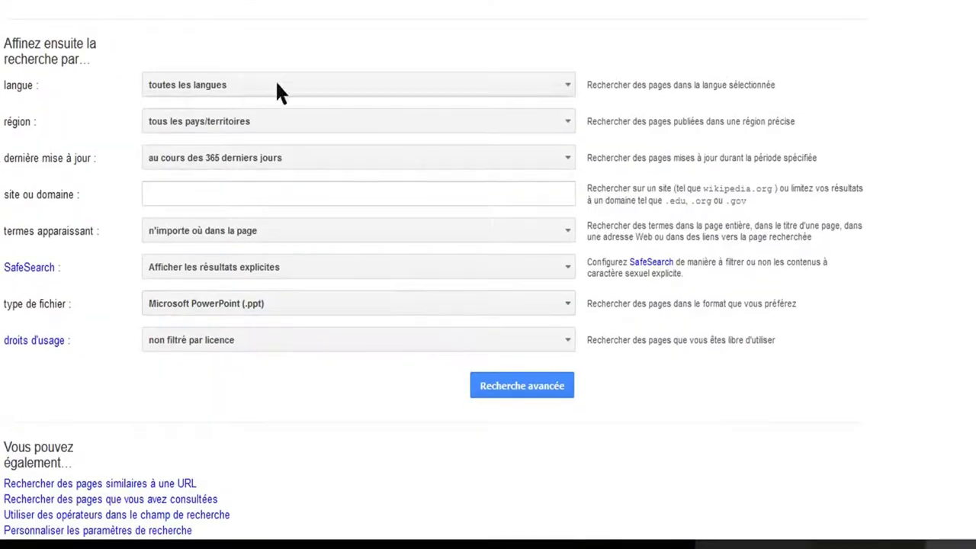
{"action": "left_click", "coordinate": [563, 84]}
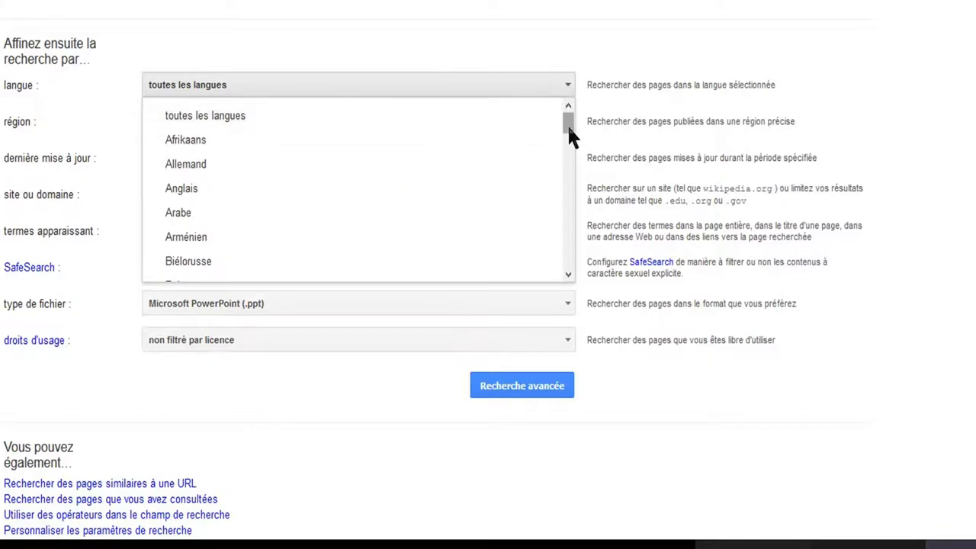
{"action": "left_click_drag", "start_coordinate": [568, 125], "coordinate": [564, 180]}
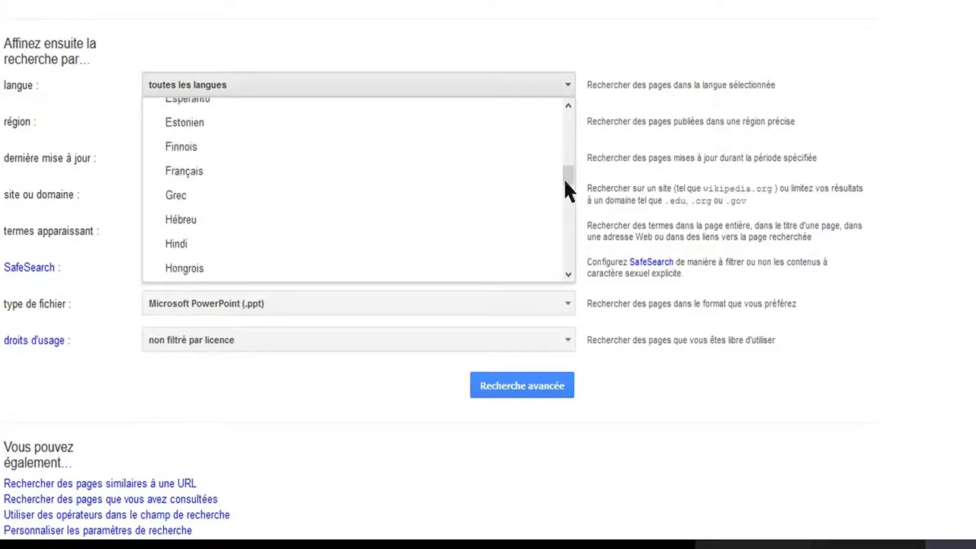
{"action": "left_click", "coordinate": [186, 164]}
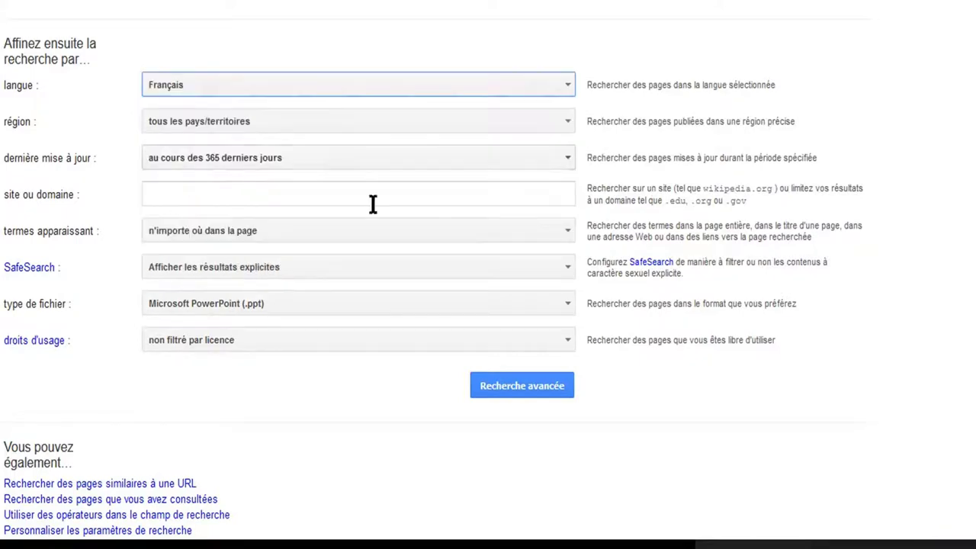
{"action": "left_click", "coordinate": [561, 158]}
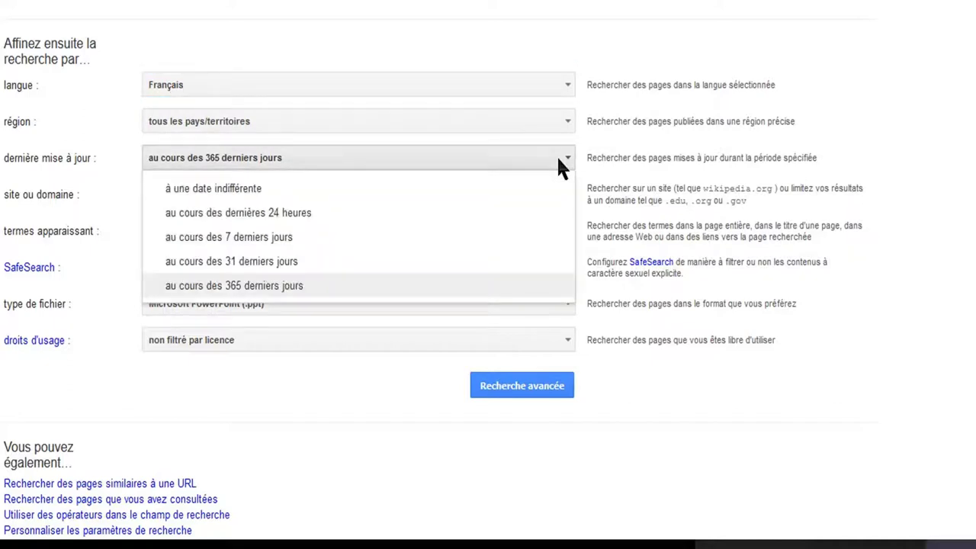